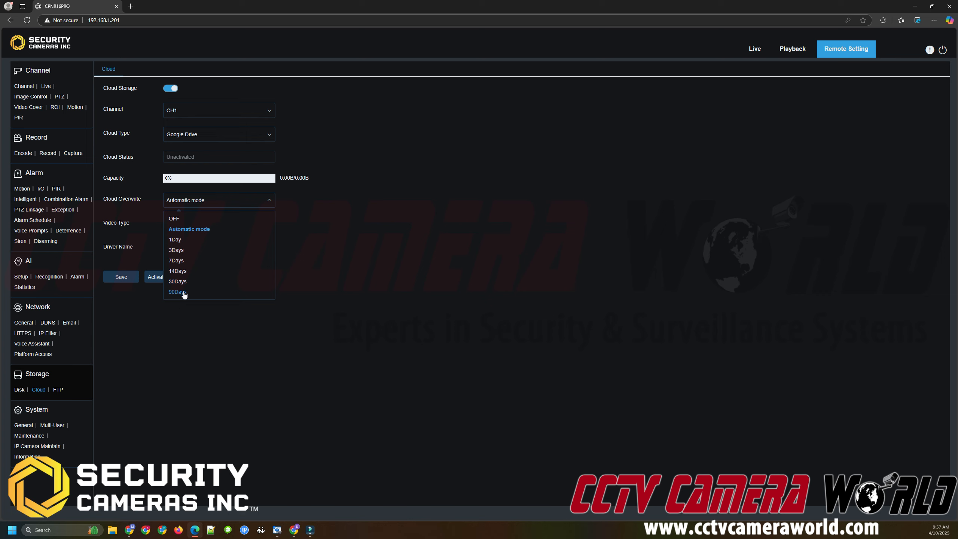
# Open the Cloud Overwrite and Video Type lists to review their options, leaving Automatic mode and MP4 selected.
pyautogui.click(236, 203)
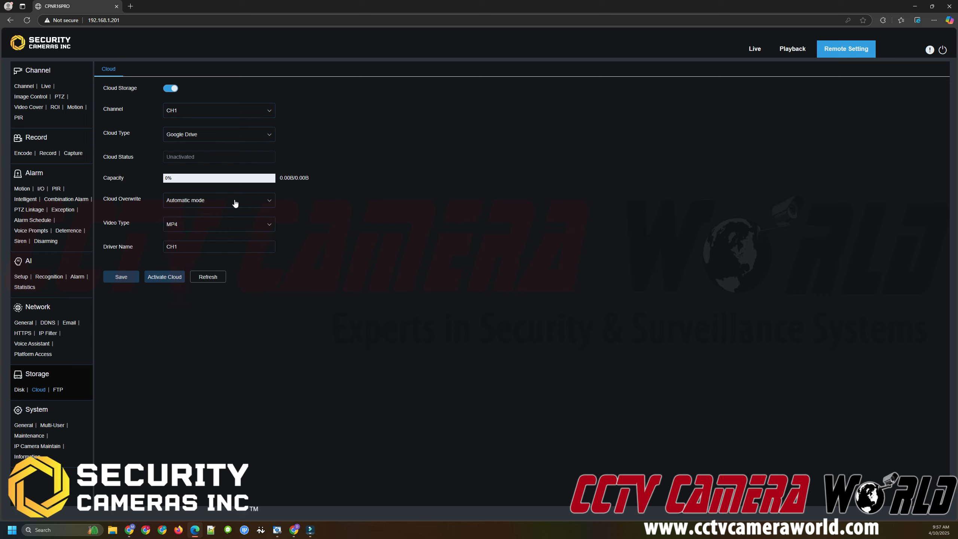
pyautogui.click(234, 203)
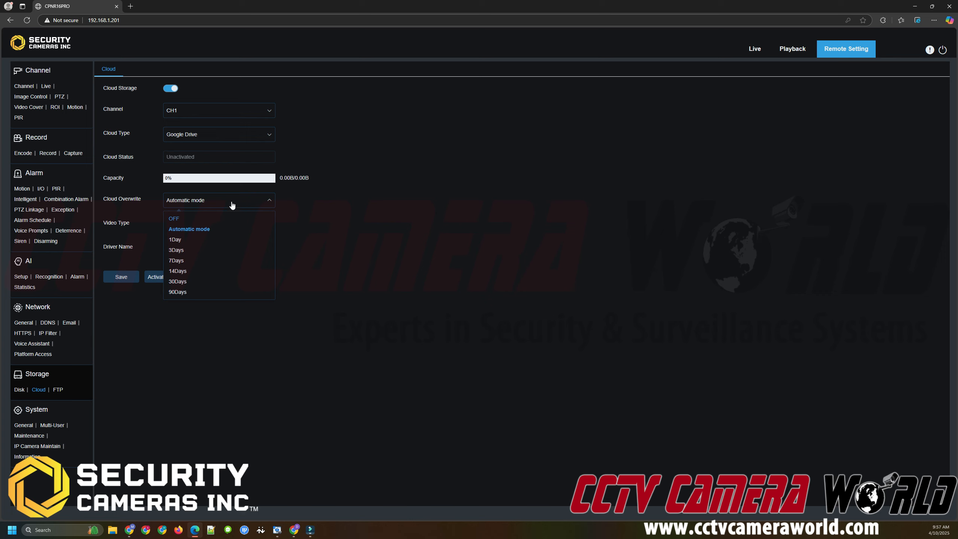
pyautogui.click(232, 204)
pyautogui.click(213, 224)
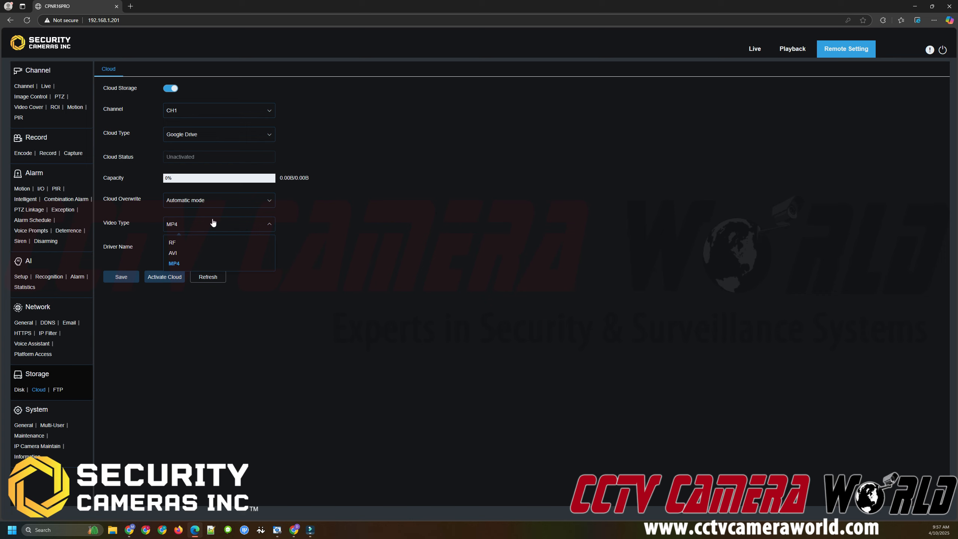
pyautogui.click(213, 223)
# Set the cloud Driver Name to Camera1 and save the cloud settings.
pyautogui.click(258, 247)
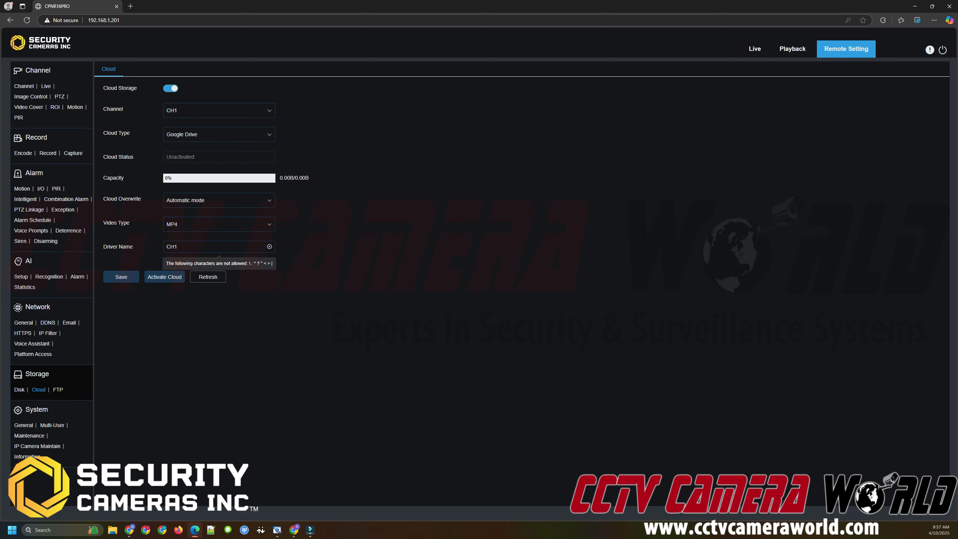
pyautogui.doubleClick(228, 250)
pyautogui.write('Camera1')
pyautogui.click(131, 278)
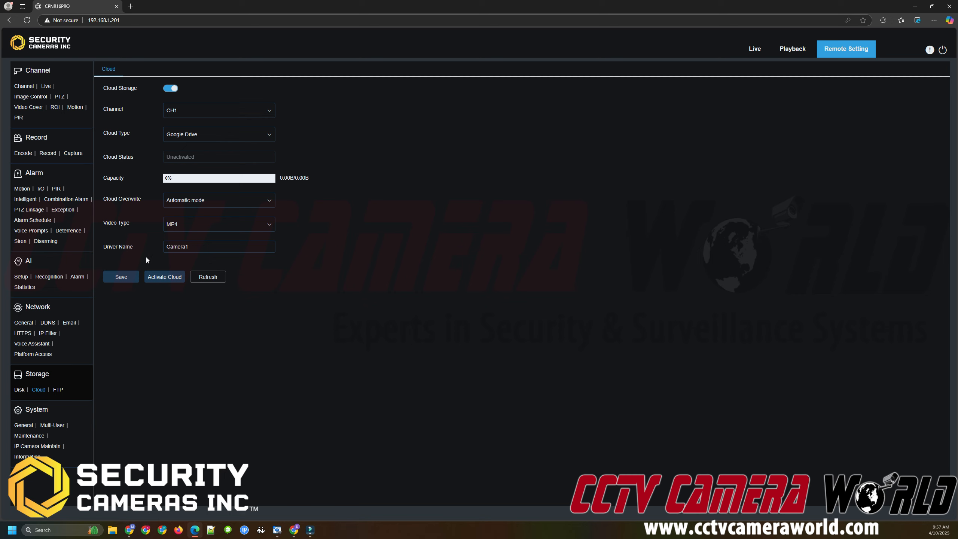
# Activate the cloud and copy the google.com/device link from the activation dialog.
pyautogui.click(162, 278)
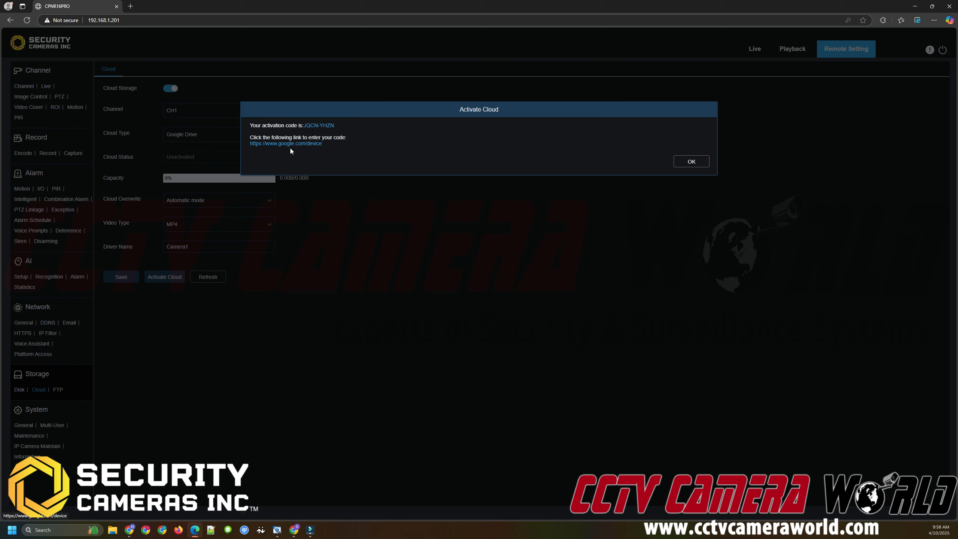
pyautogui.rightClick(304, 145)
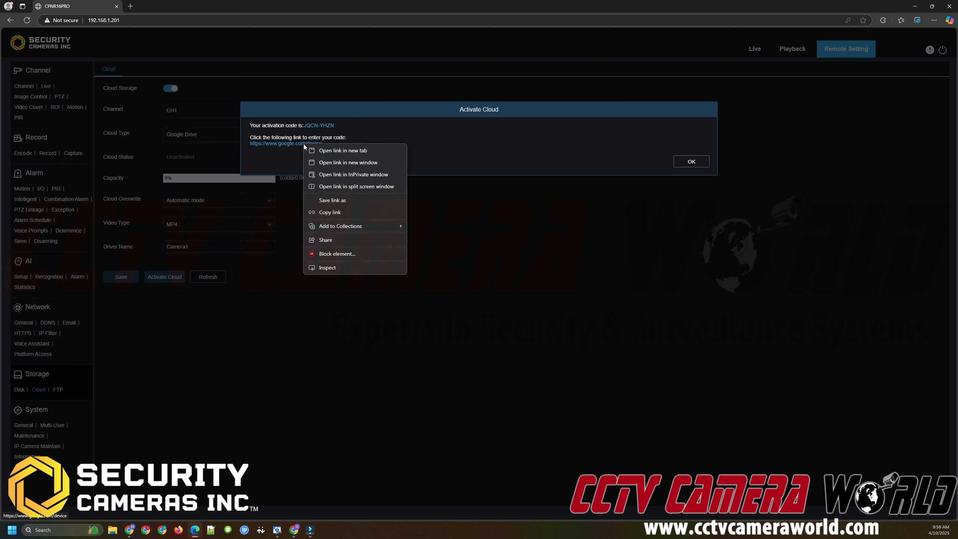
pyautogui.click(325, 213)
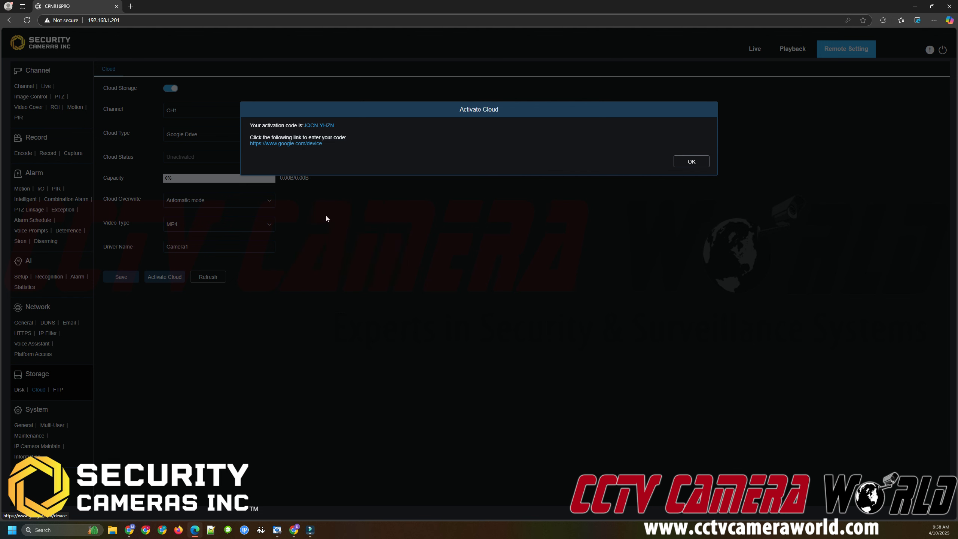
# Switch to the Google Drive browser window, enlarge it, and open the copied google.com/device link.
pyautogui.click(291, 535)
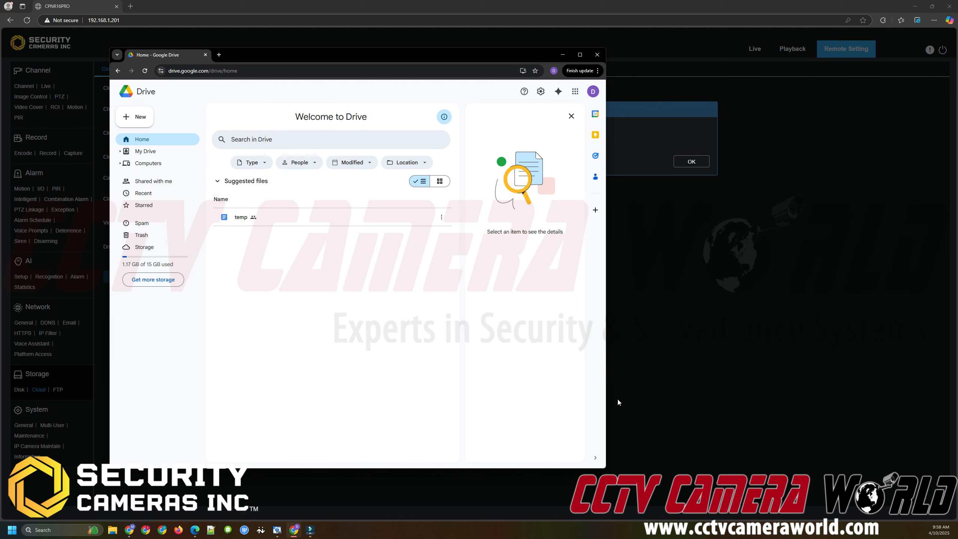
pyautogui.moveTo(606, 468); pyautogui.dragTo(758, 493)
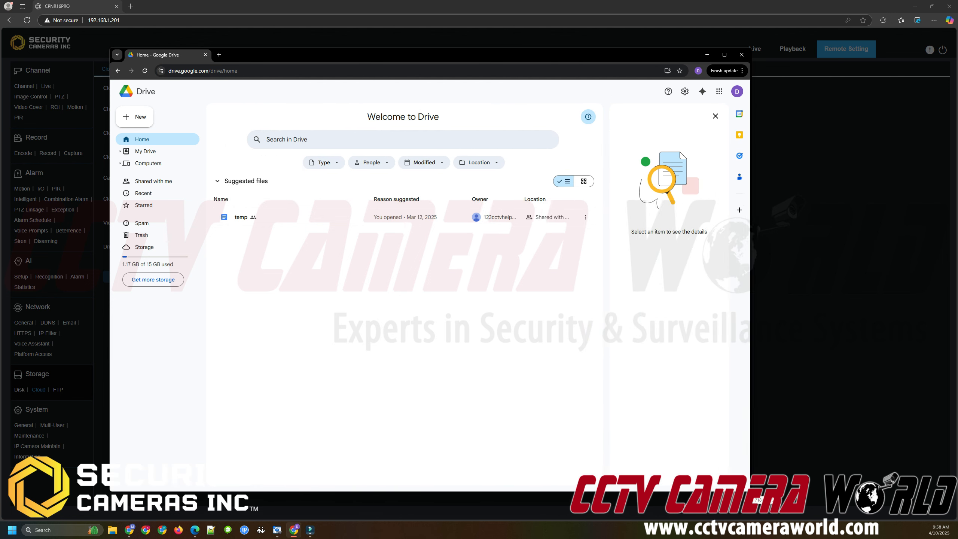
pyautogui.click(242, 71)
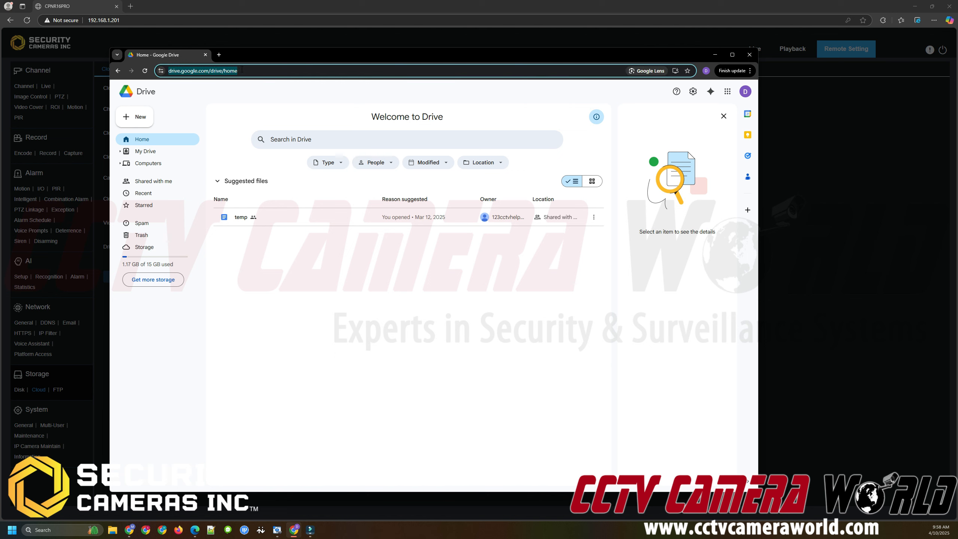
pyautogui.rightClick(242, 72)
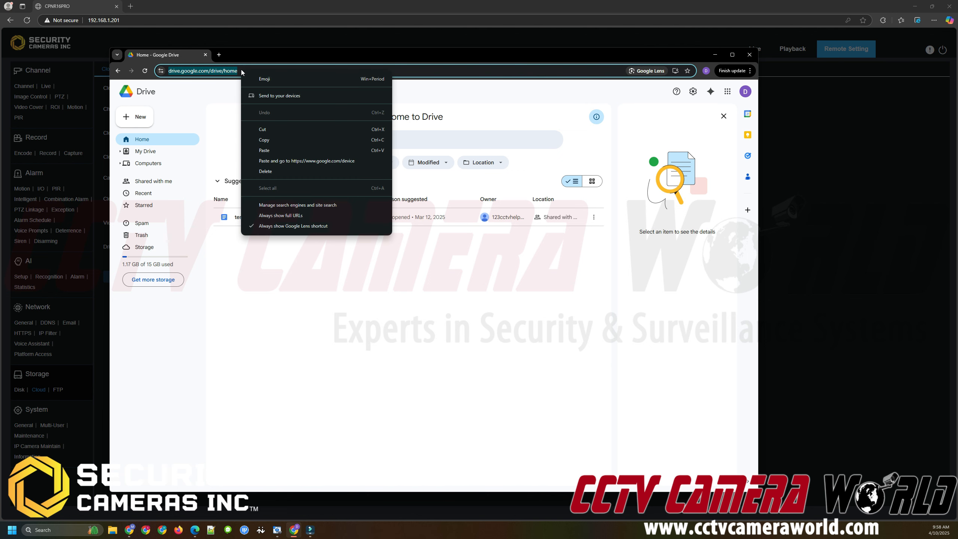
pyautogui.click(291, 161)
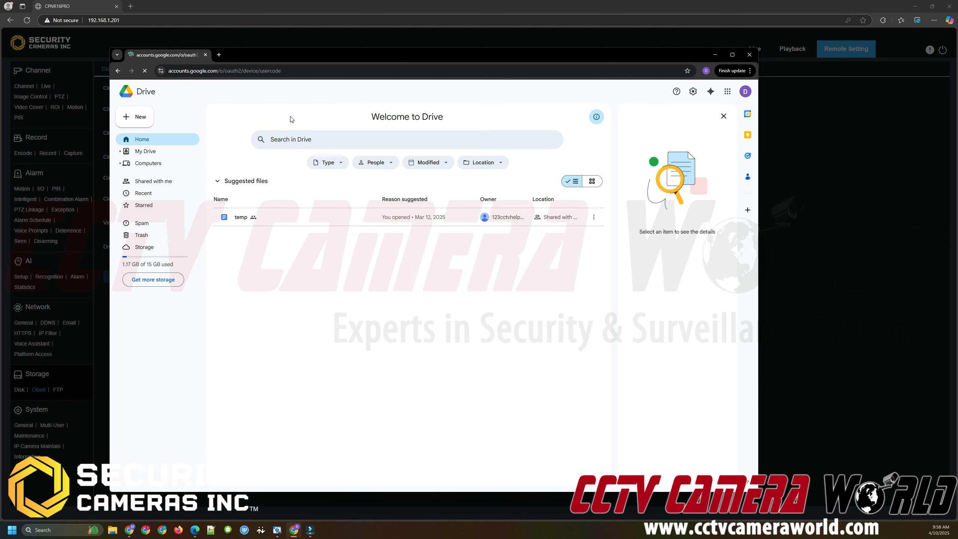
# Return to the recorder and copy the activation code shown in the Activate Cloud dialog.
pyautogui.click(292, 9)
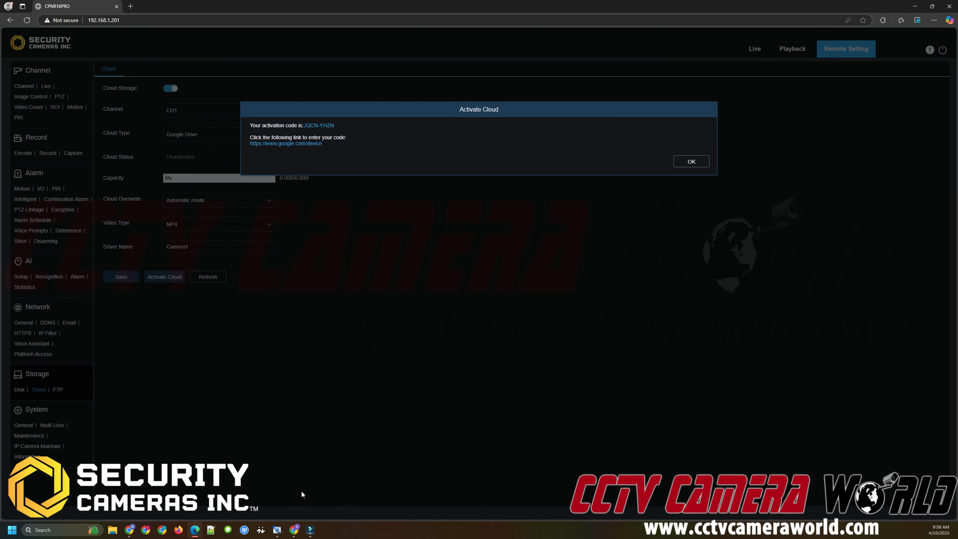
pyautogui.click(294, 528)
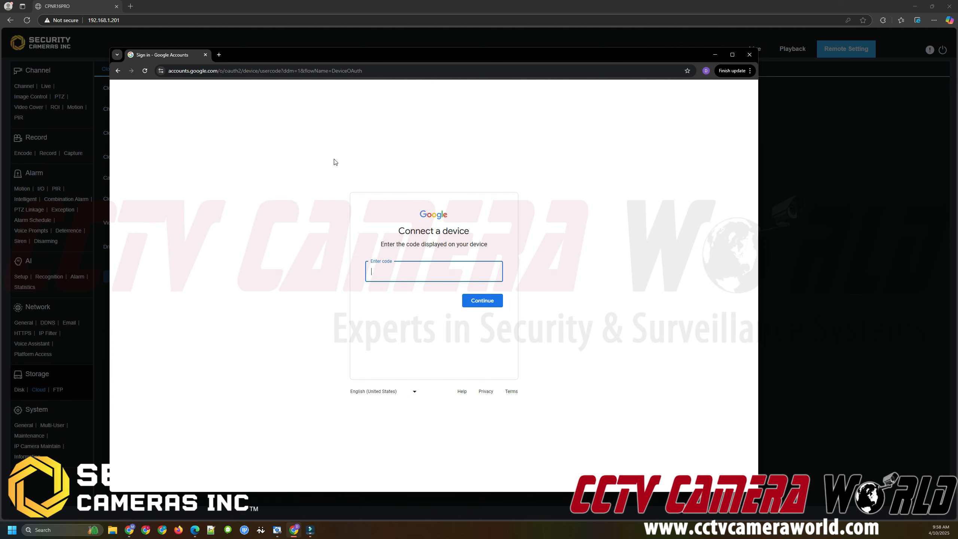
pyautogui.click(326, 5)
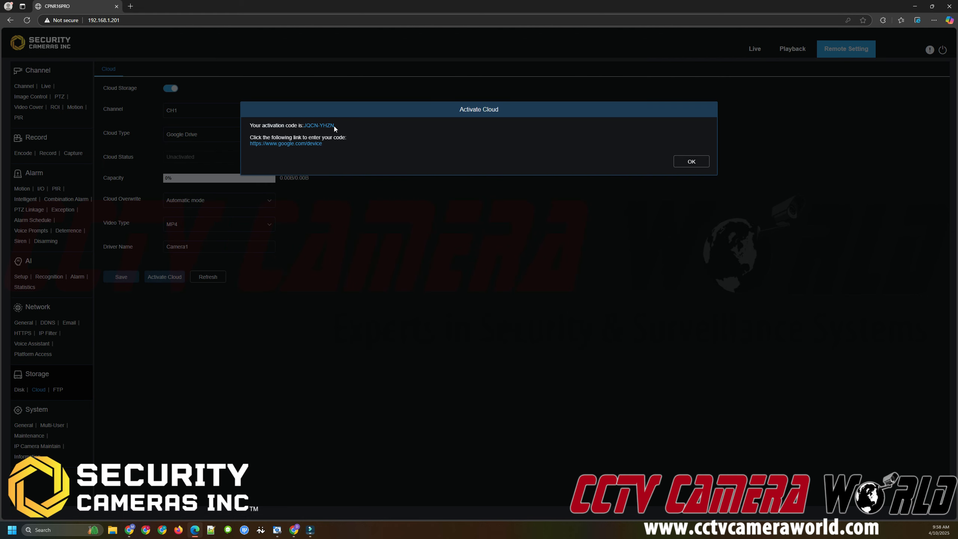
pyautogui.moveTo(334, 126); pyautogui.dragTo(305, 126)
pyautogui.rightClick(304, 126)
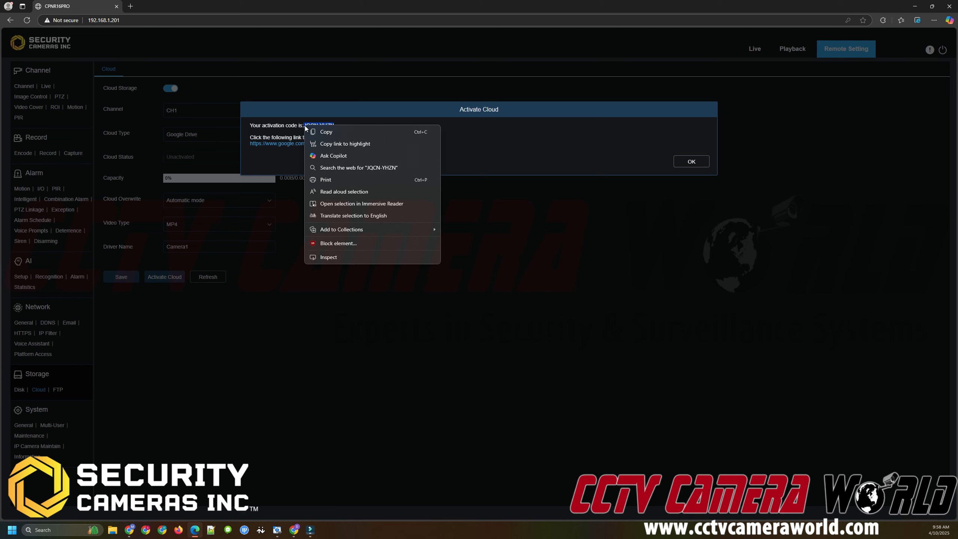
pyautogui.click(309, 131)
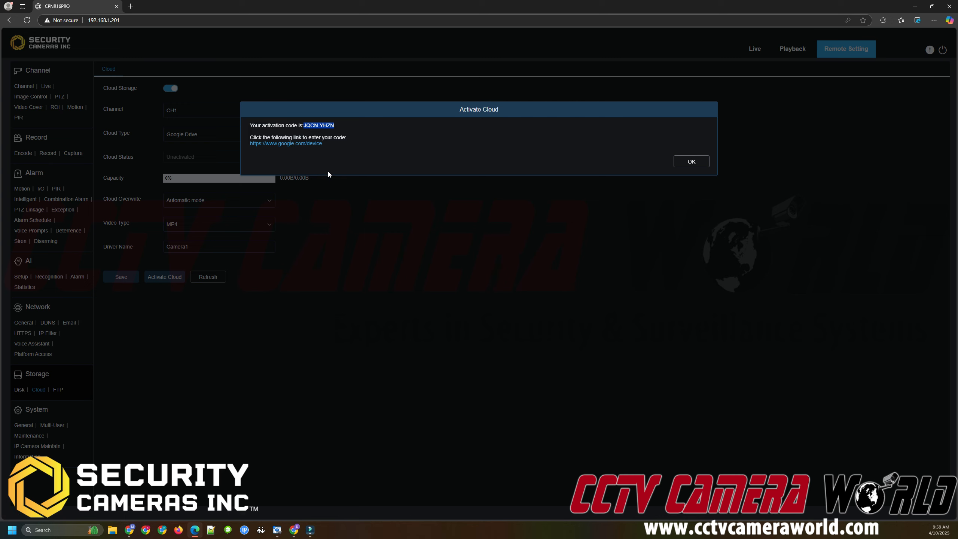
# Paste the activation code into Google's Connect a device field and continue.
pyautogui.click(294, 530)
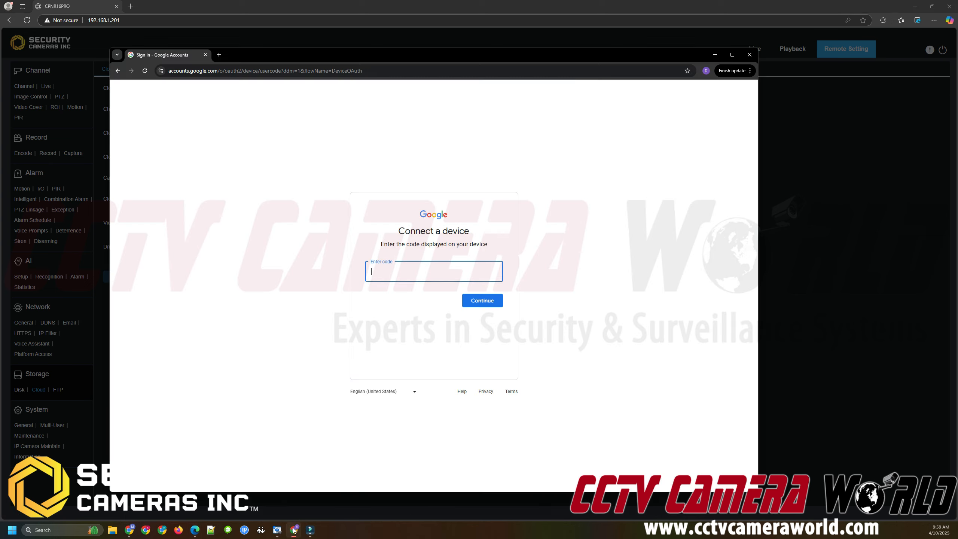
pyautogui.rightClick(405, 267)
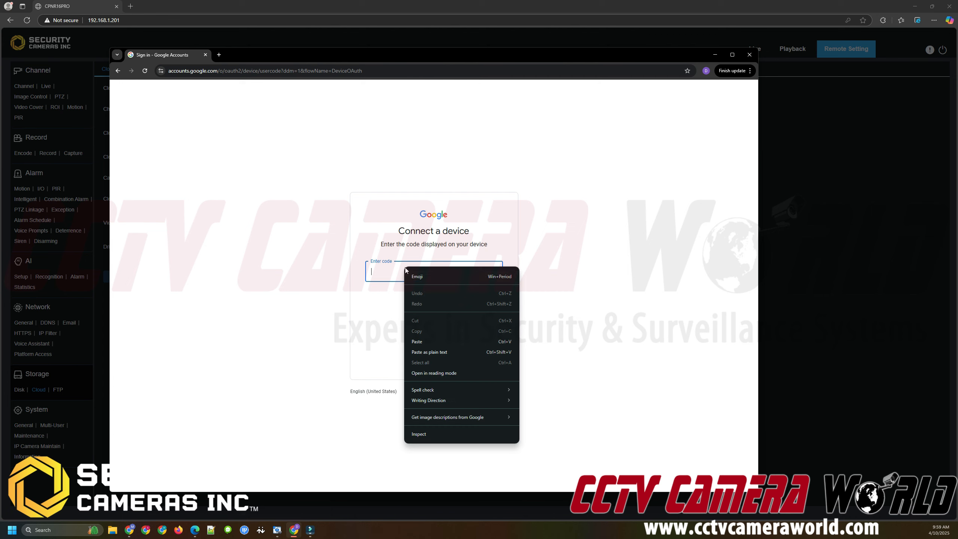
pyautogui.click(426, 342)
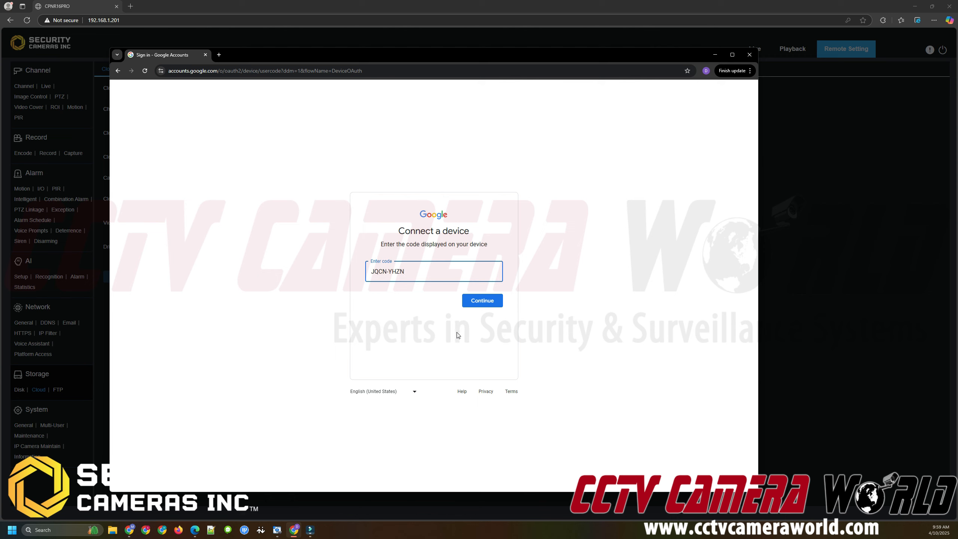
pyautogui.click(477, 302)
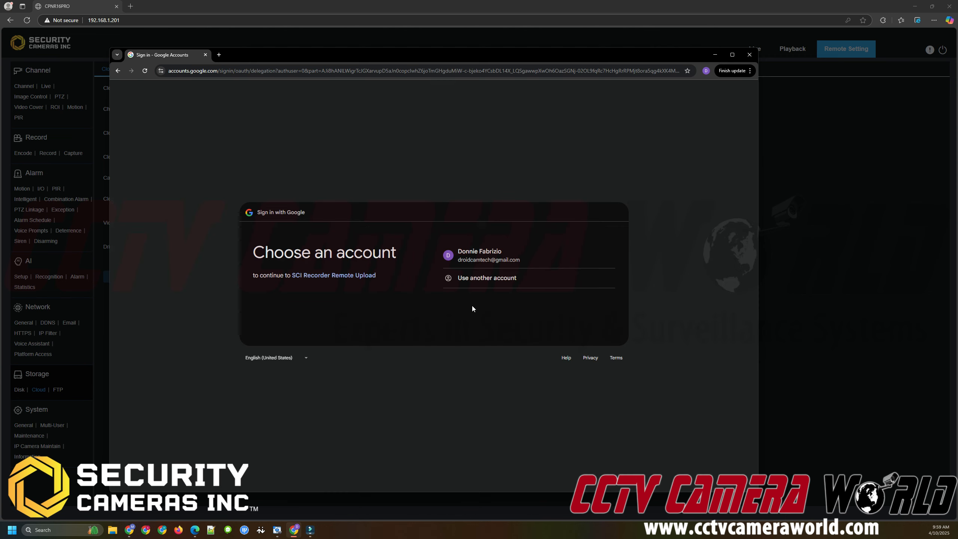
# Choose the Google account and allow SCI Recorder Remote Upload access to Drive.
pyautogui.moveTo(301, 254); pyautogui.dragTo(392, 255)
pyautogui.click(405, 257)
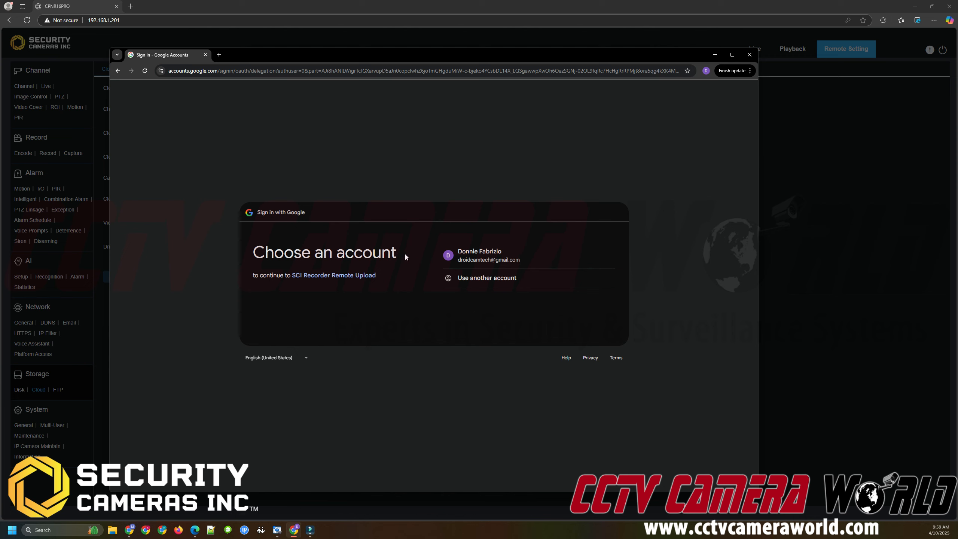
pyautogui.click(479, 260)
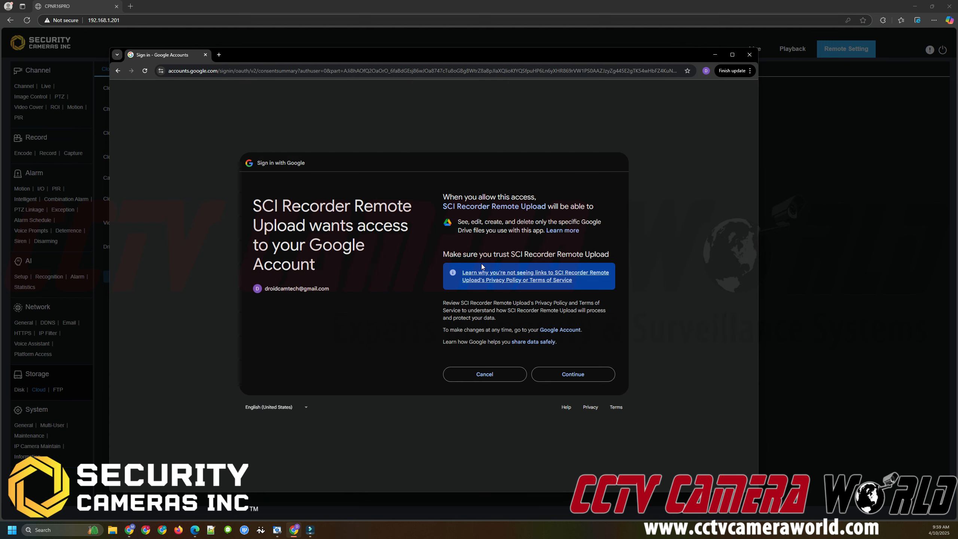
pyautogui.click(572, 376)
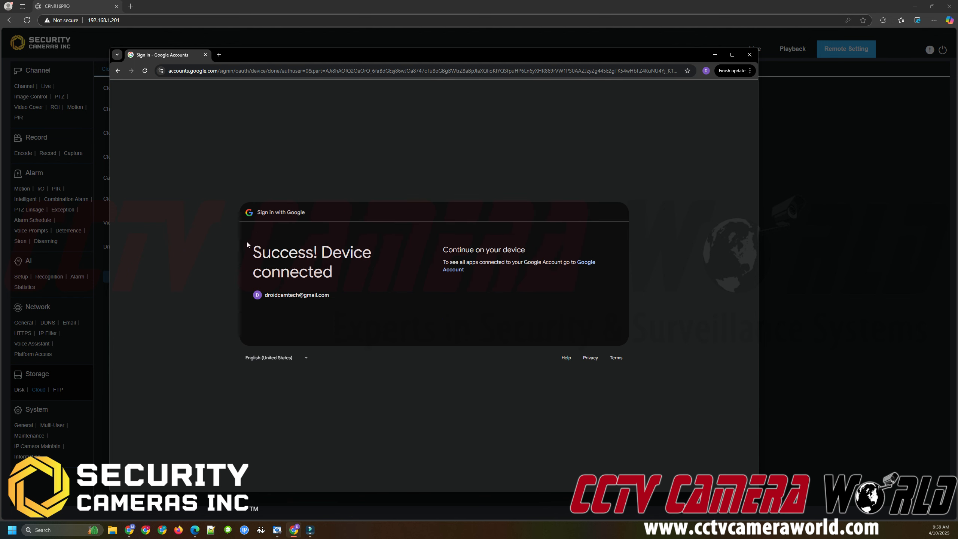
# Return to the recorder, close the Activate Cloud dialog, and refresh the cloud status.
pyautogui.moveTo(247, 241); pyautogui.dragTo(362, 252)
pyautogui.click(364, 266)
pyautogui.moveTo(459, 248); pyautogui.dragTo(525, 250)
pyautogui.click(532, 255)
pyautogui.click(277, 10)
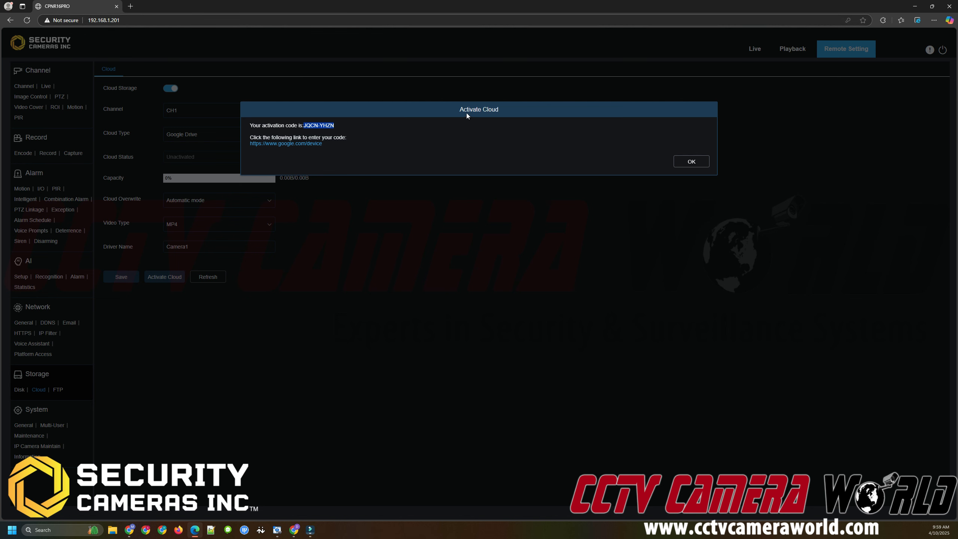
pyautogui.click(698, 166)
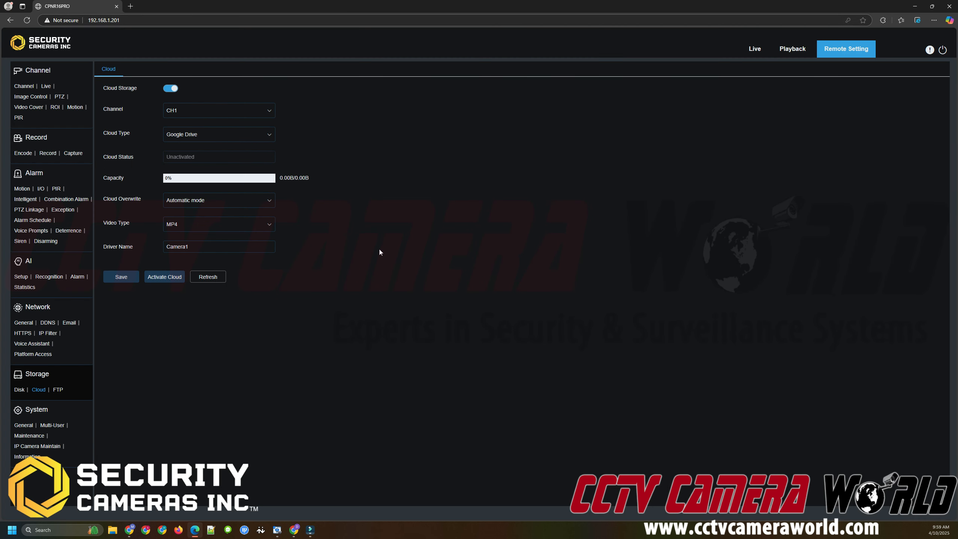
pyautogui.click(218, 282)
pyautogui.moveTo(200, 160); pyautogui.dragTo(162, 155)
# Open drive.google.com in the browser window.
pyautogui.click(296, 529)
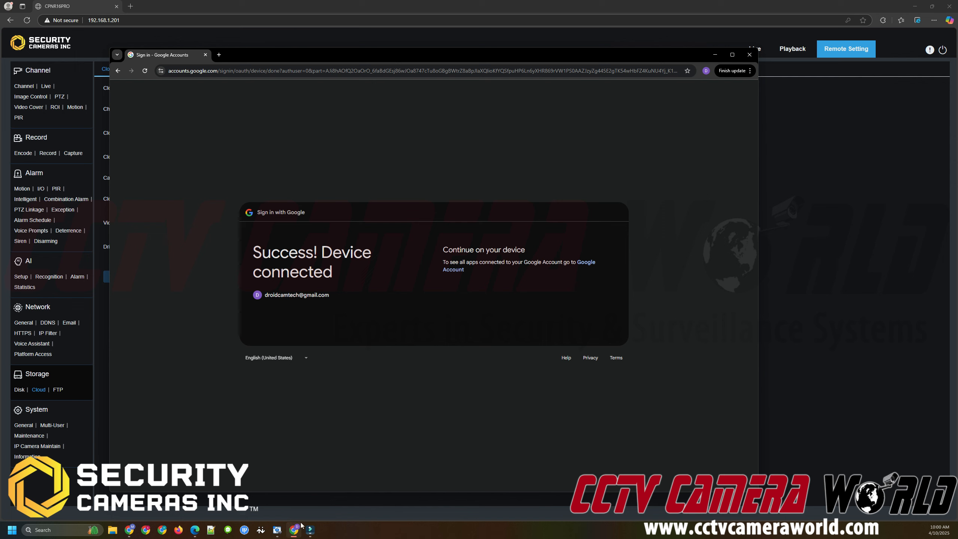
pyautogui.click(255, 73)
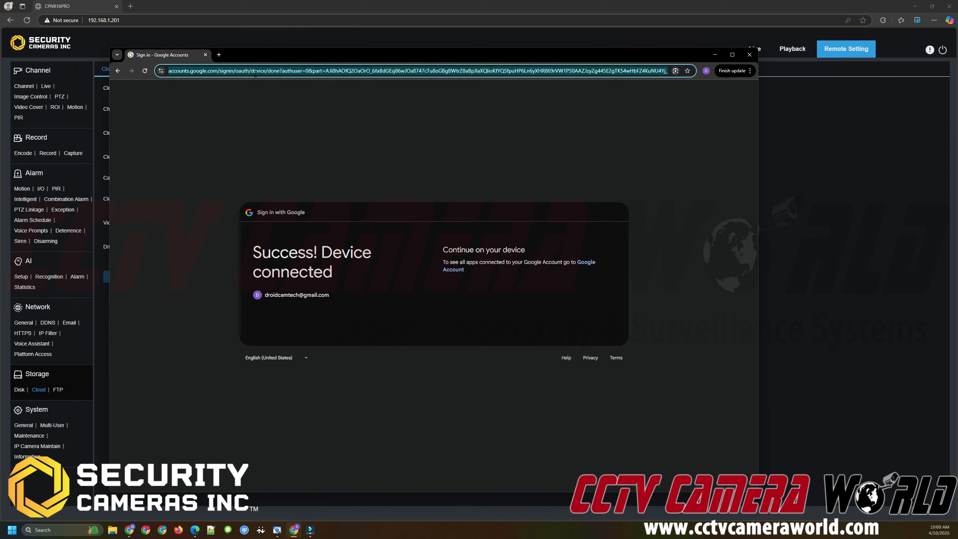
pyautogui.write('drive.google.com')
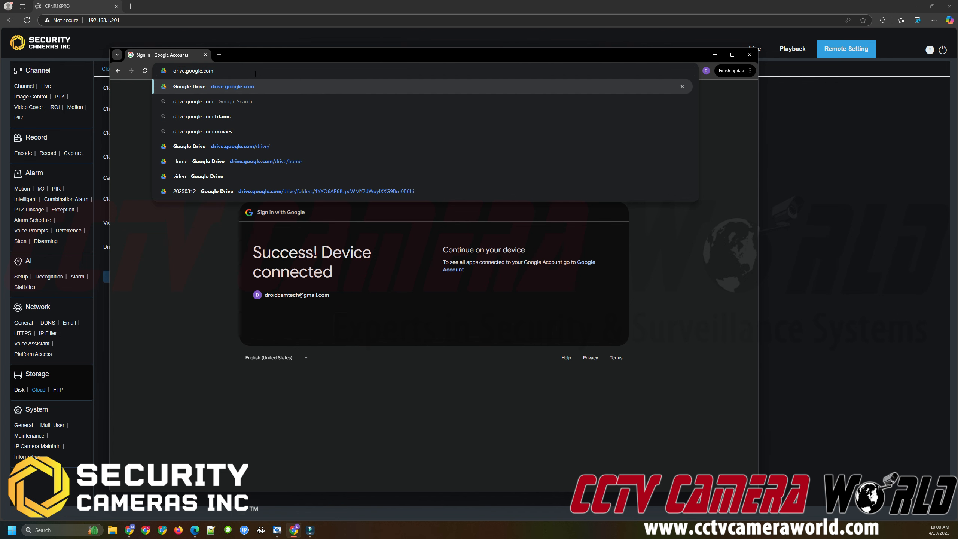
pyautogui.press('Return')
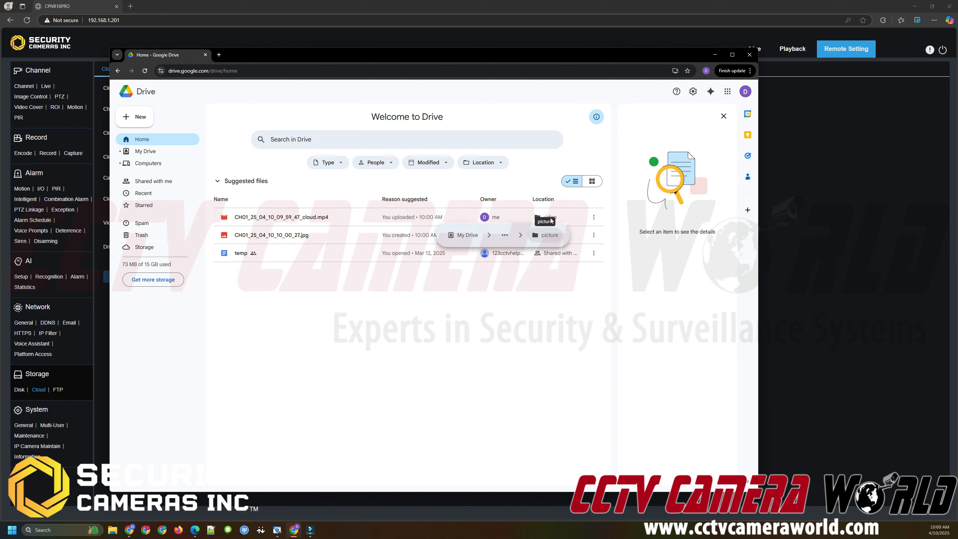
# Inspect the folder location of the uploaded CH01 cloud video in Drive.
pyautogui.moveTo(545, 221)
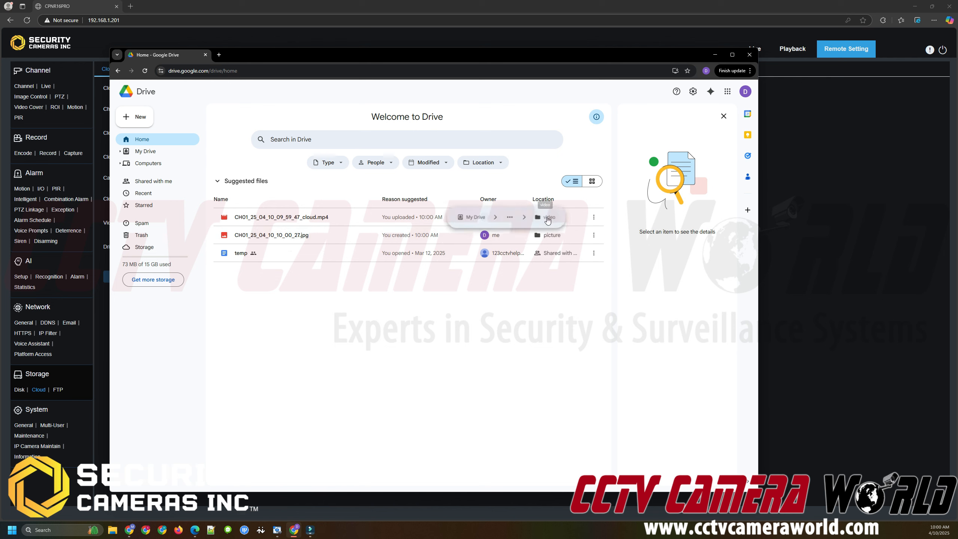
pyautogui.moveTo(546, 240)
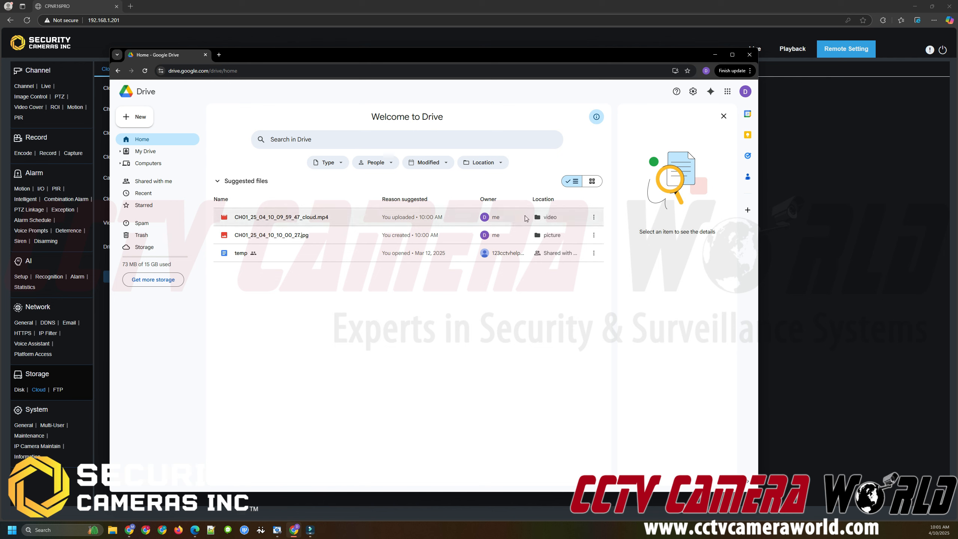
pyautogui.click(542, 218)
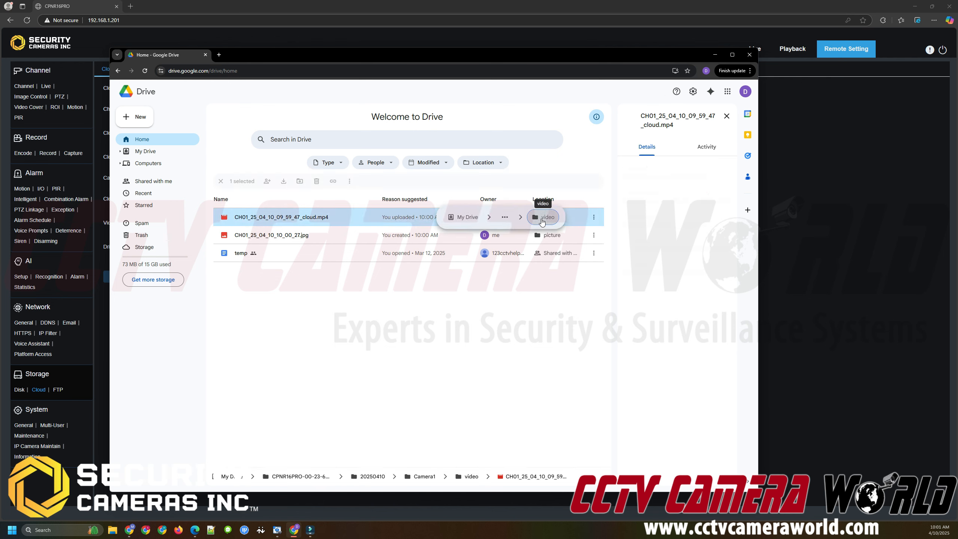
# Open the video folder in Drive and download the CH01_25_04_10_09_59_47_cloud.mp4 recording.
pyautogui.click(301, 188)
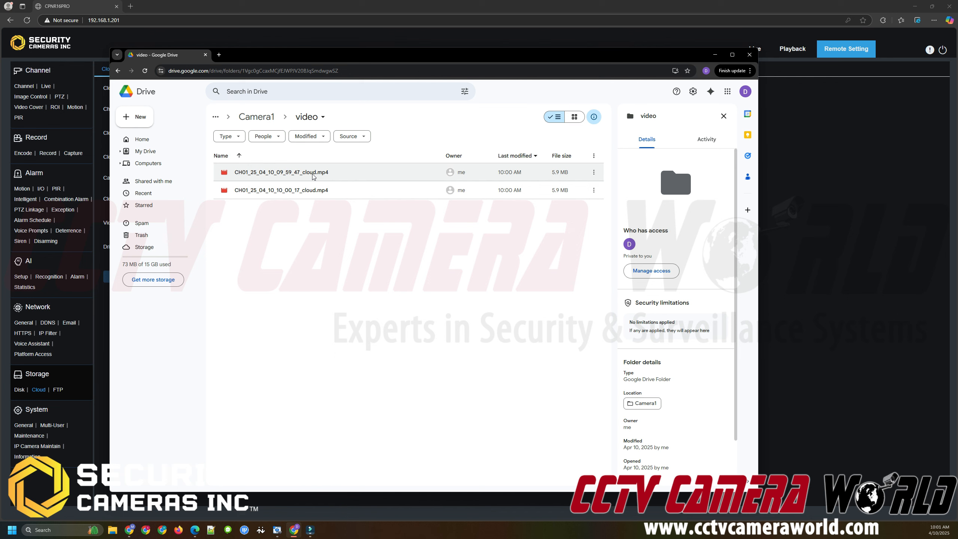
pyautogui.doubleClick(313, 173)
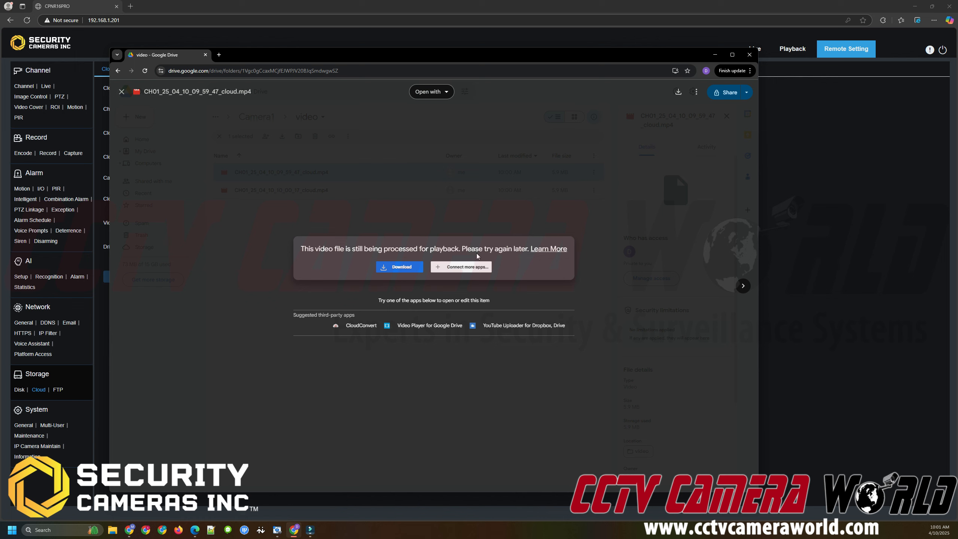
pyautogui.click(400, 268)
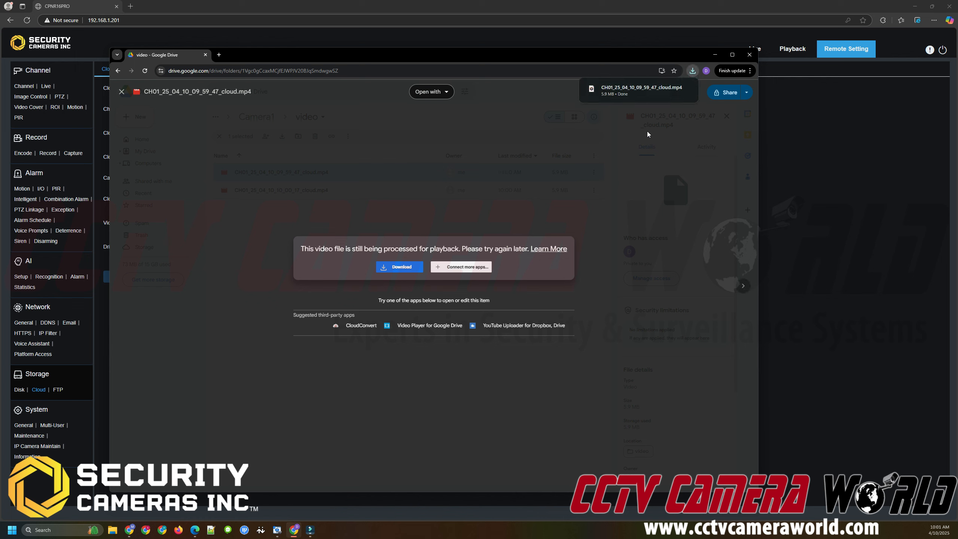
# Open the downloaded cloud recording to play it and enlarge the media player window.
pyautogui.moveTo(646, 101)
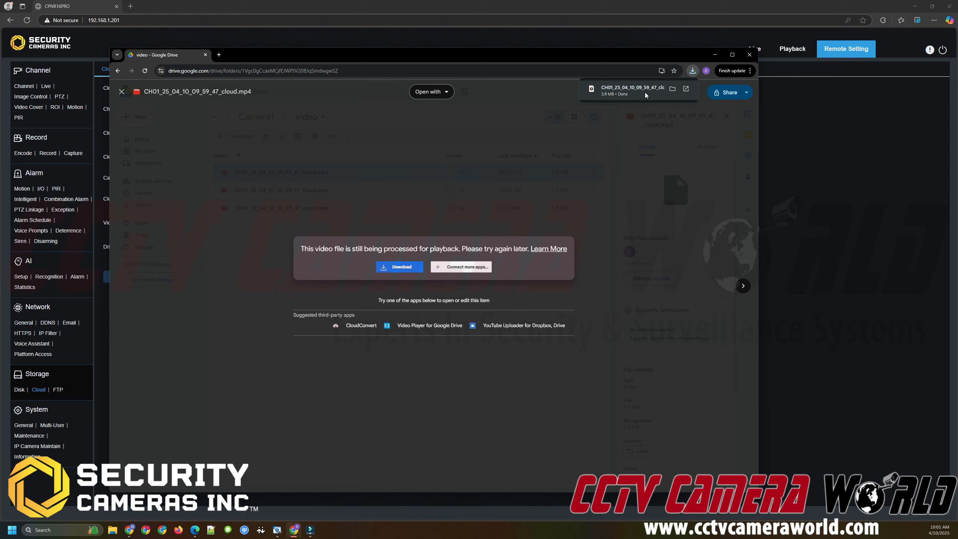
pyautogui.click(646, 94)
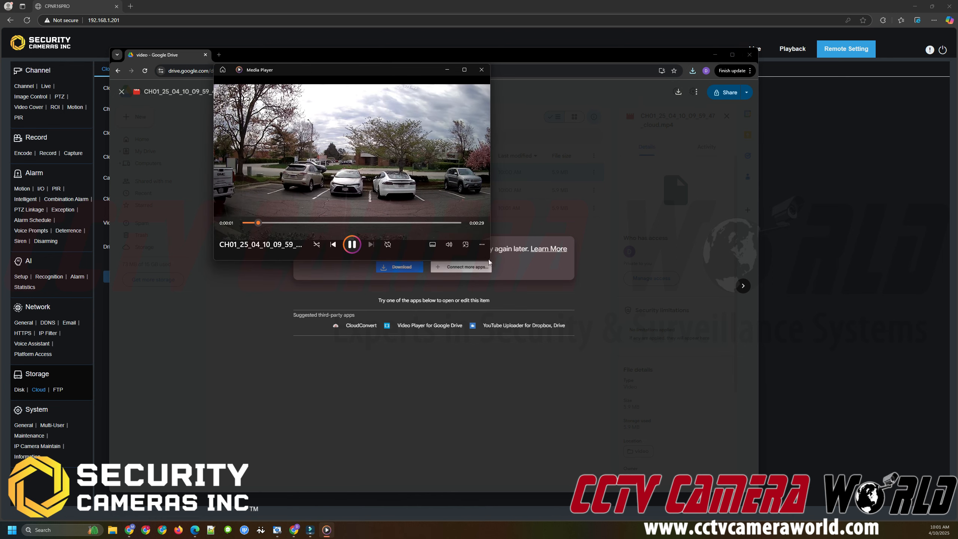
pyautogui.moveTo(490, 262); pyautogui.dragTo(790, 424)
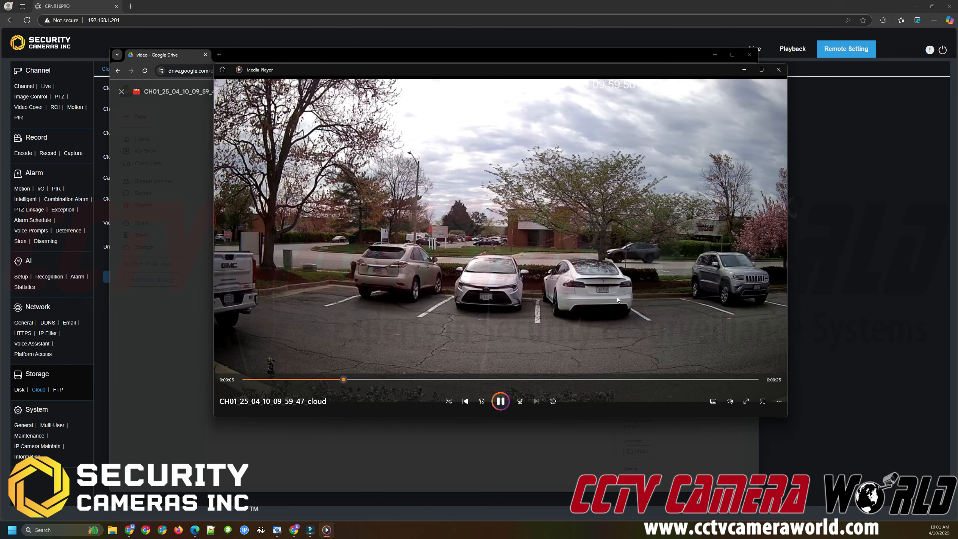